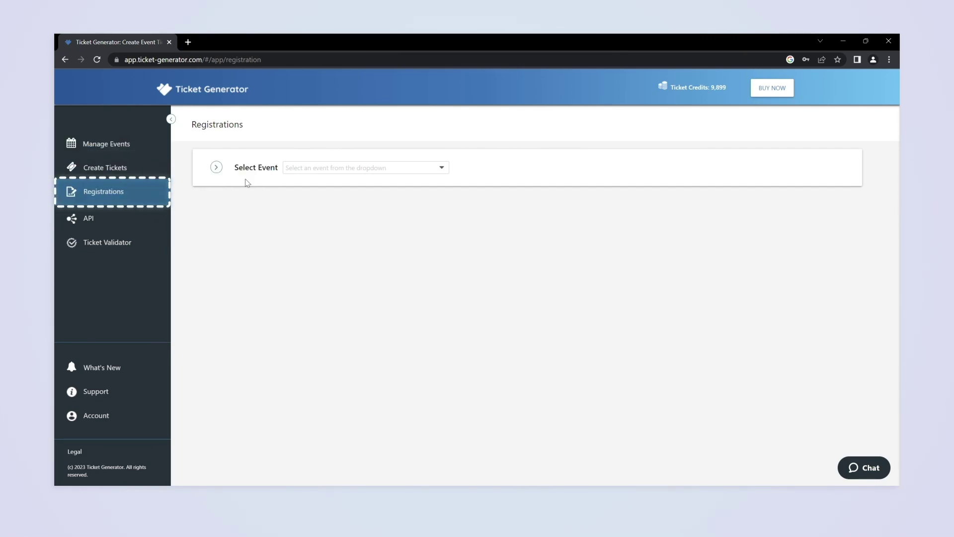
# Start registration setup for Sample Ticket 2may and expand its banner images section.
pyautogui.click(363, 170)
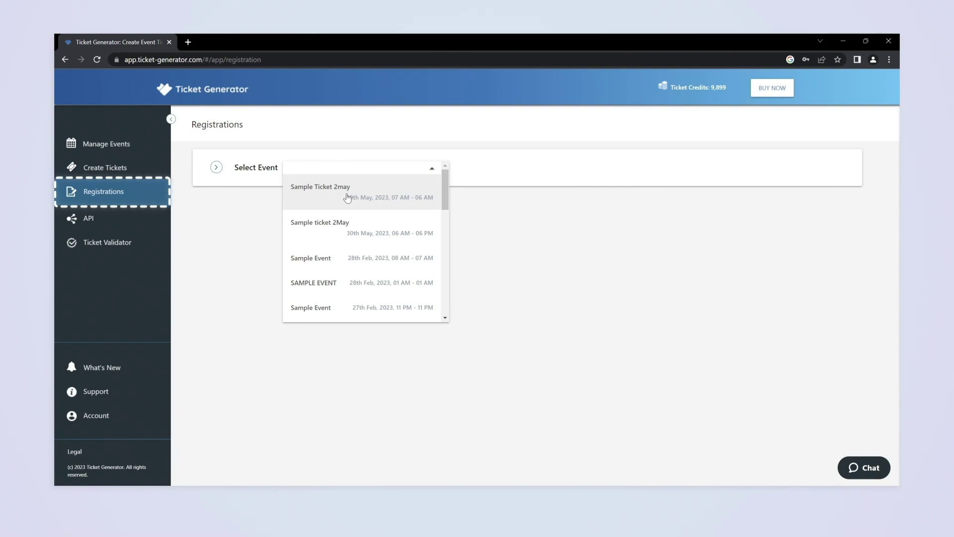
pyautogui.click(347, 195)
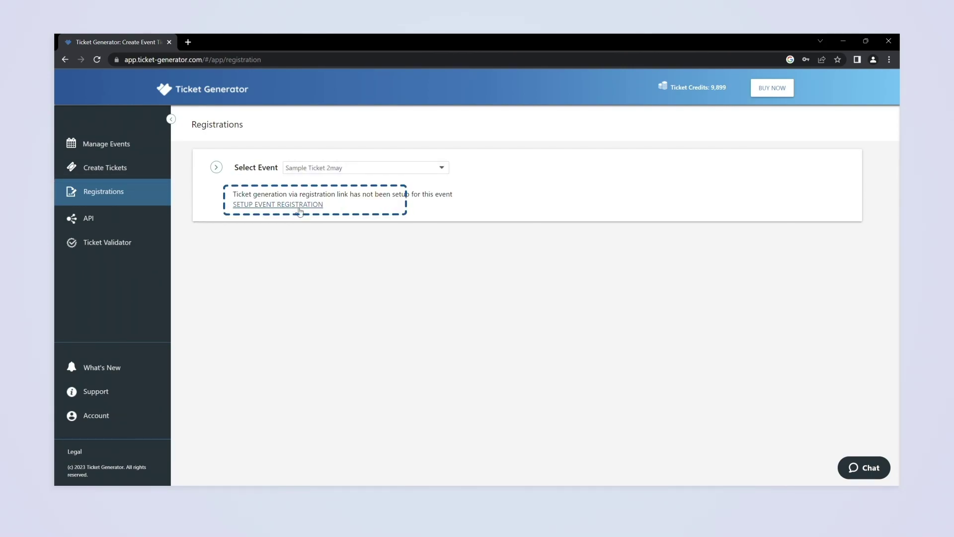
pyautogui.click(300, 206)
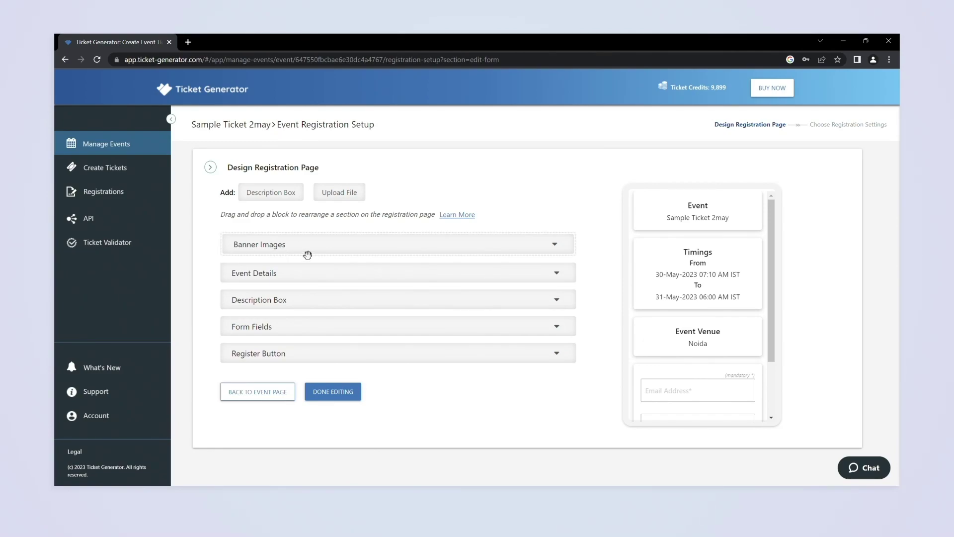
pyautogui.click(307, 246)
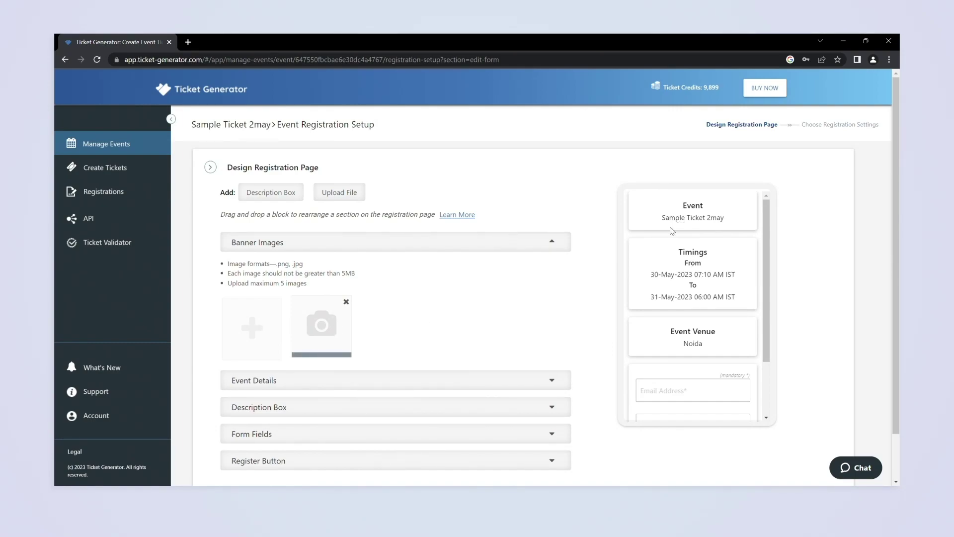
pyautogui.scroll(-2, 277, 413)
pyautogui.moveTo(246, 388); pyautogui.dragTo(242, 395)
# Add two form fields, an Age field validated as Number, and finish the page design.
pyautogui.click(246, 384)
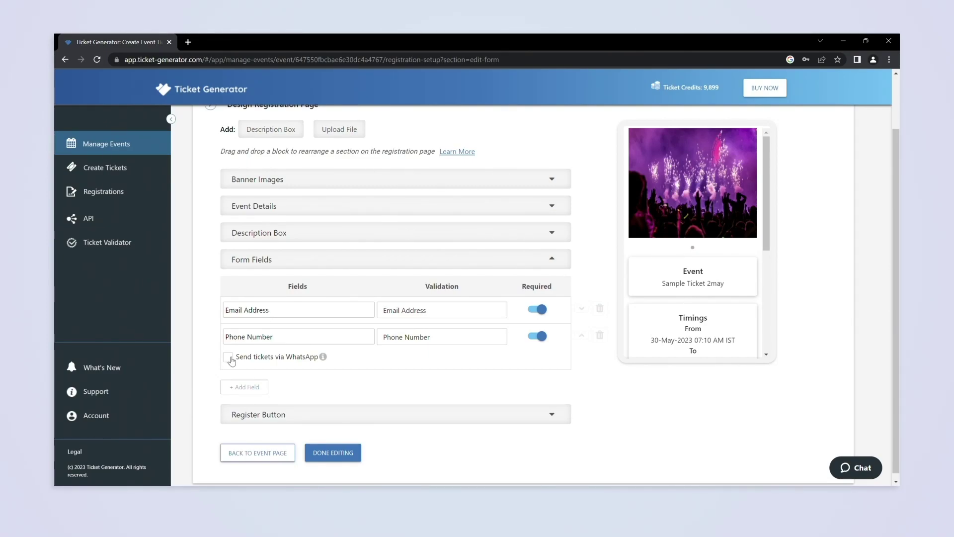
pyautogui.click(244, 387)
pyautogui.click(244, 417)
pyautogui.write('Name')
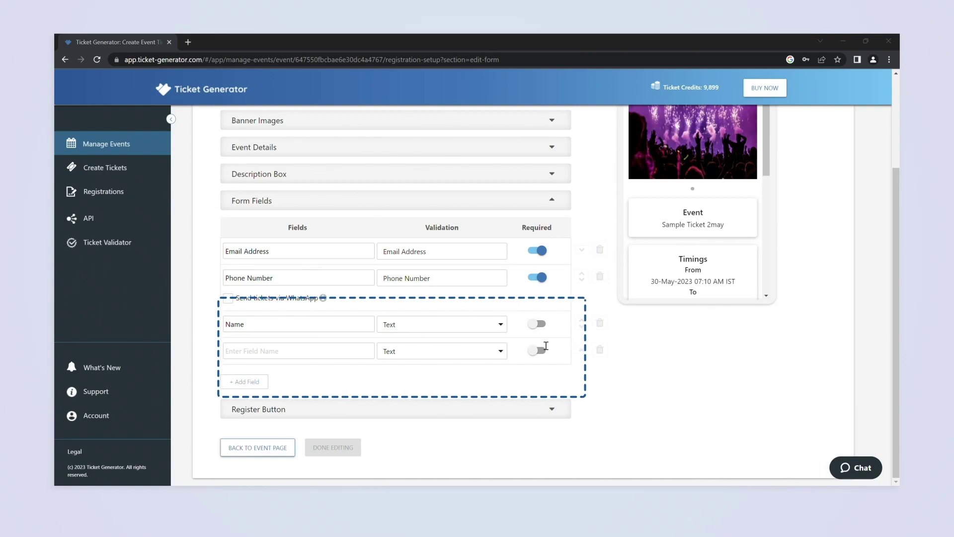
pyautogui.click(298, 351)
pyautogui.write('Age')
pyautogui.click(441, 350)
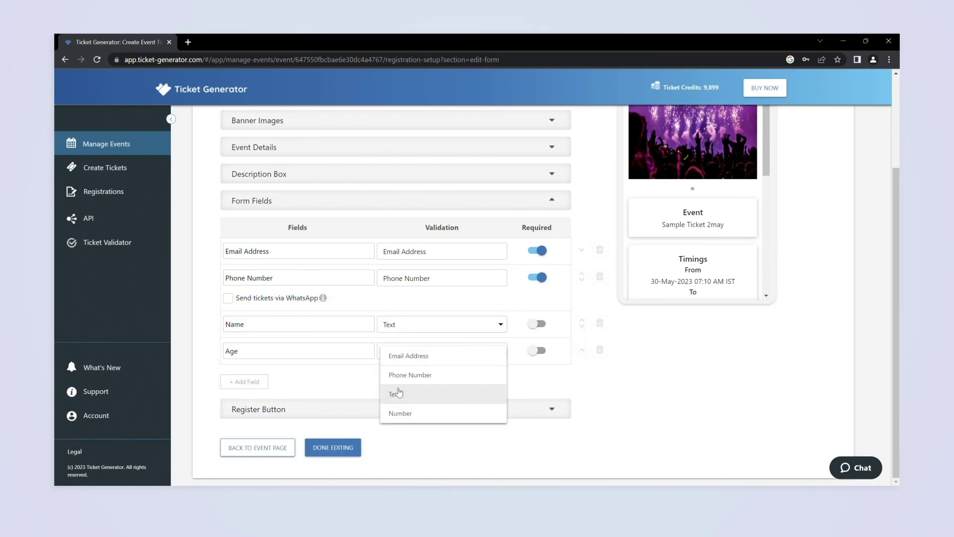
pyautogui.click(417, 408)
pyautogui.click(541, 350)
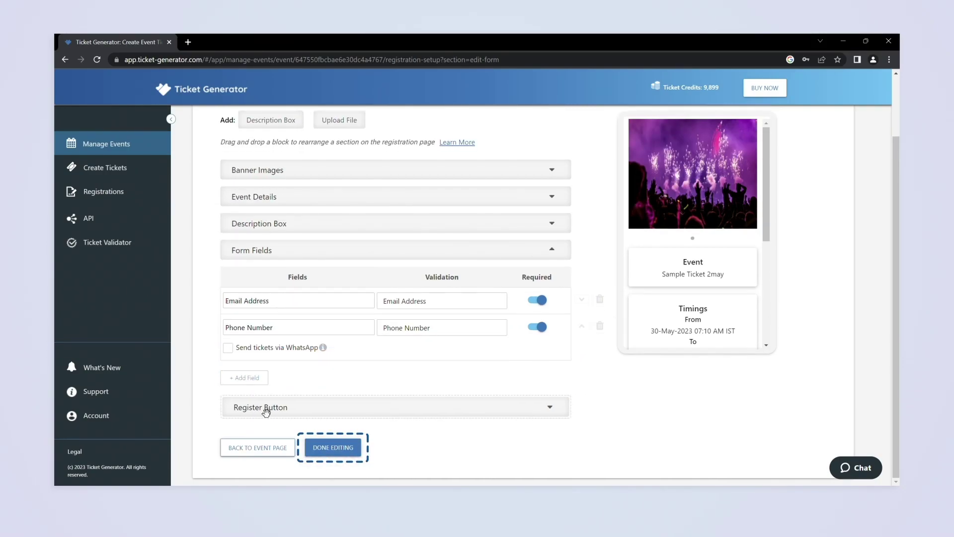
pyautogui.click(333, 447)
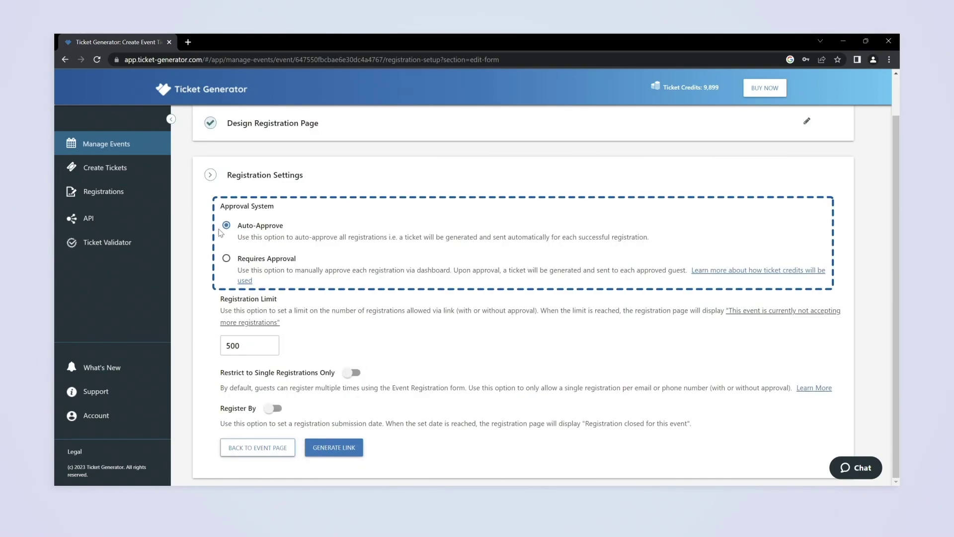
# Keep auto-approve, leave Register By off, set the limit to 100, and generate the link.
pyautogui.click(227, 257)
pyautogui.click(227, 226)
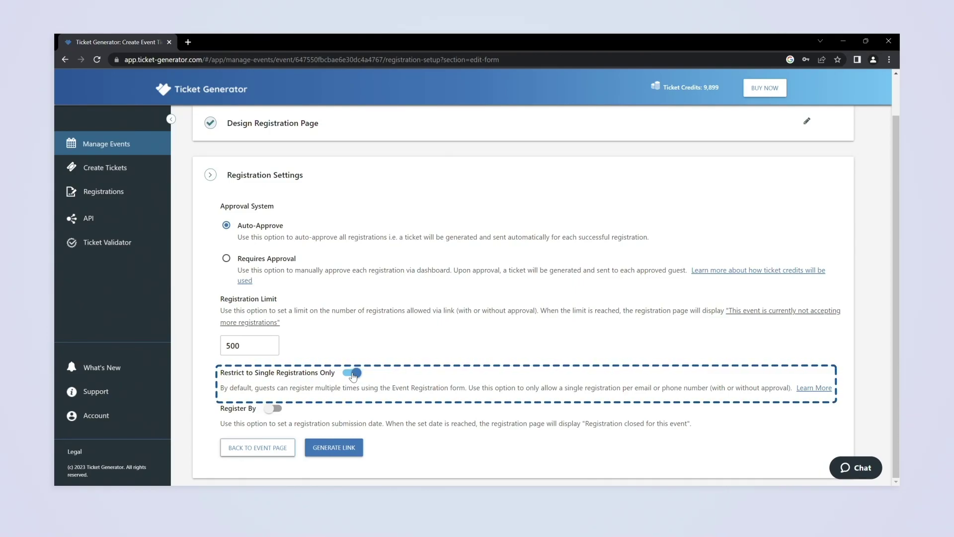
pyautogui.click(277, 408)
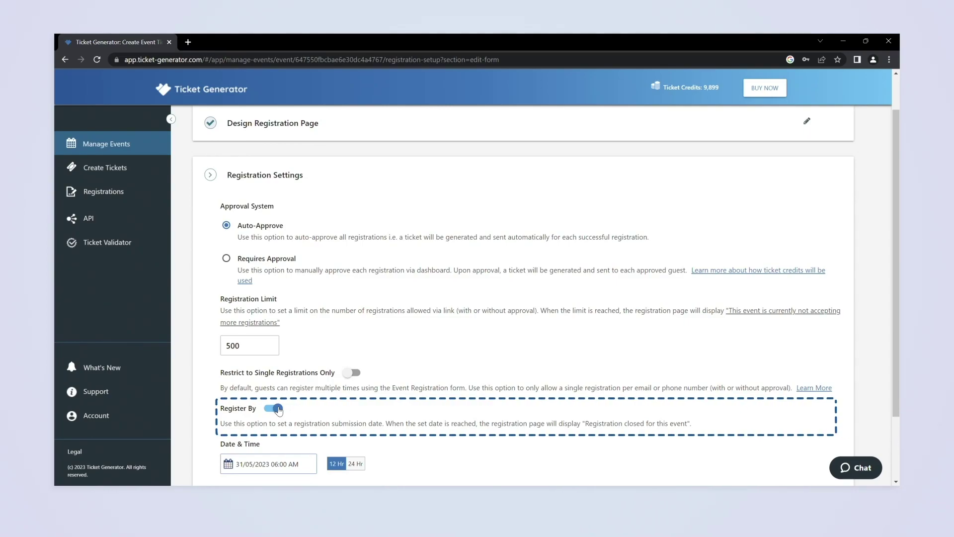
pyautogui.click(278, 409)
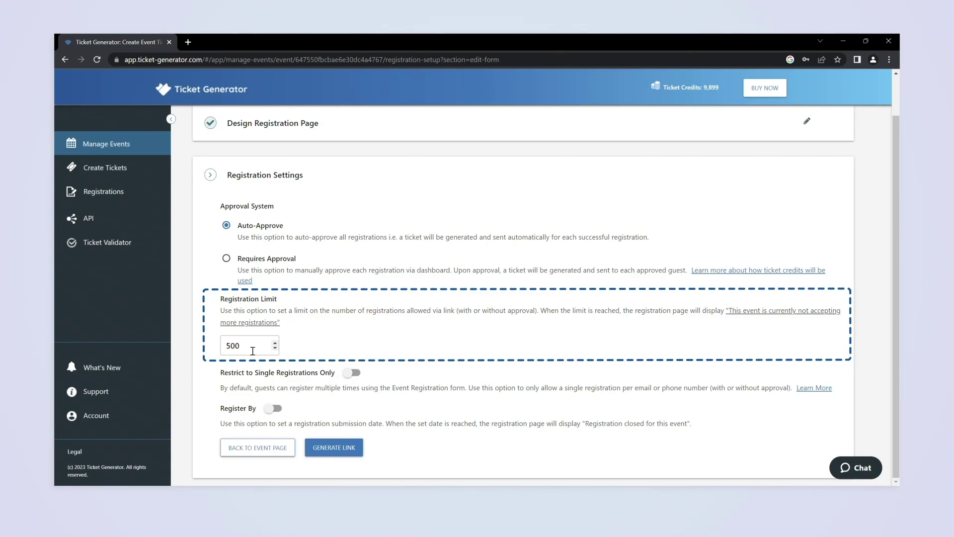
pyautogui.moveTo(250, 345)
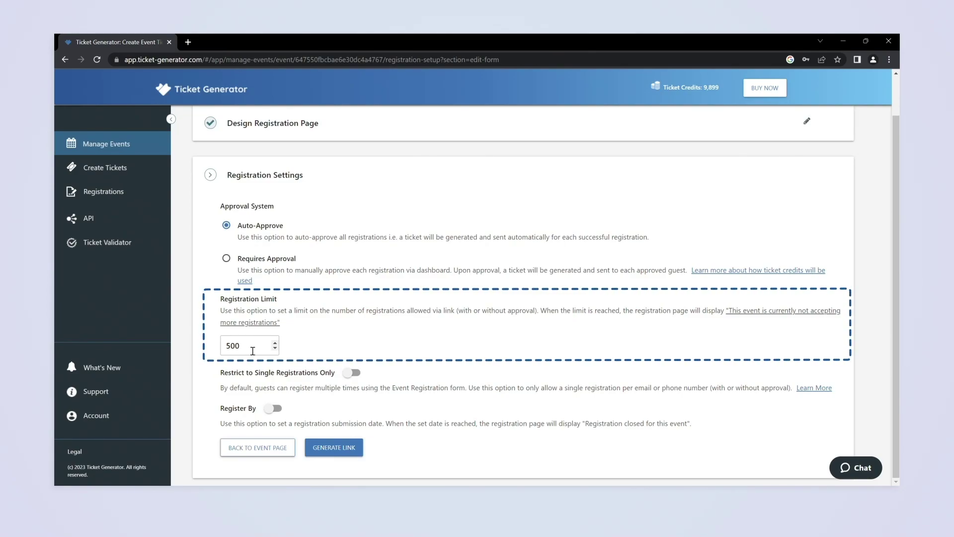
pyautogui.moveTo(251, 346); pyautogui.dragTo(221, 344)
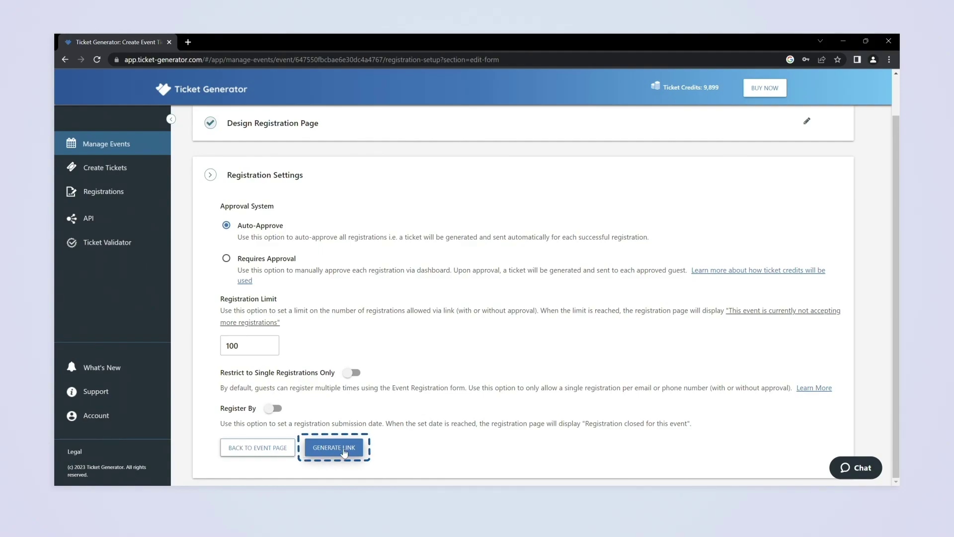
pyautogui.click(344, 450)
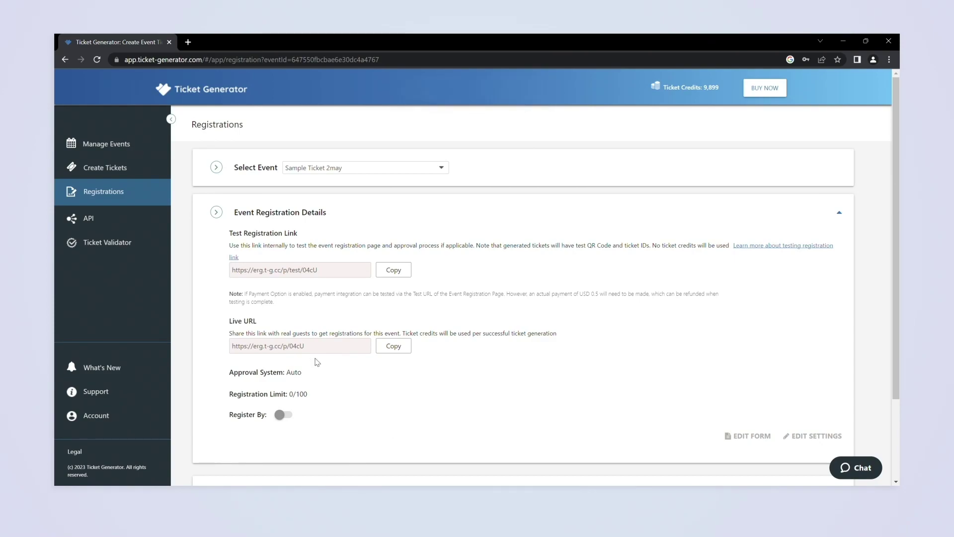
pyautogui.scroll(-3, 315, 362)
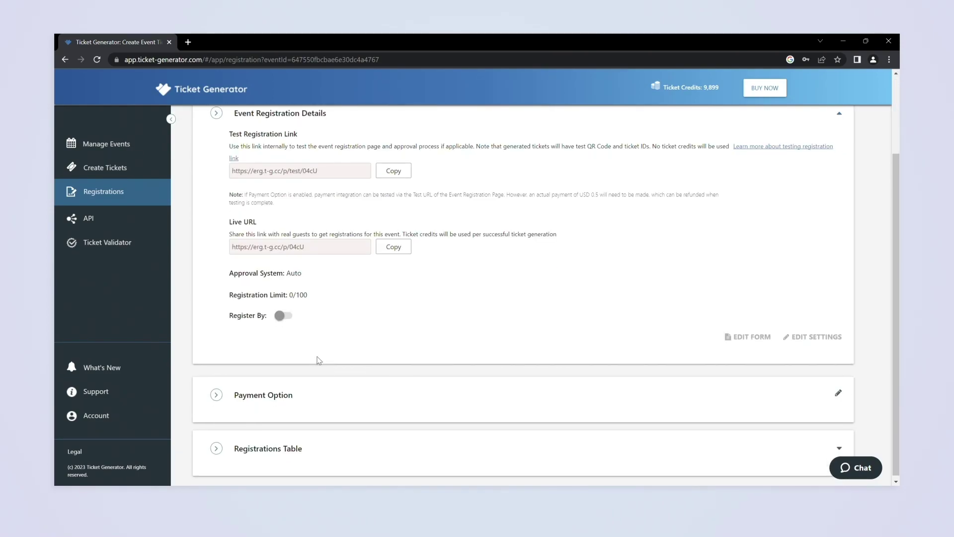
pyautogui.scroll(-1, 316, 362)
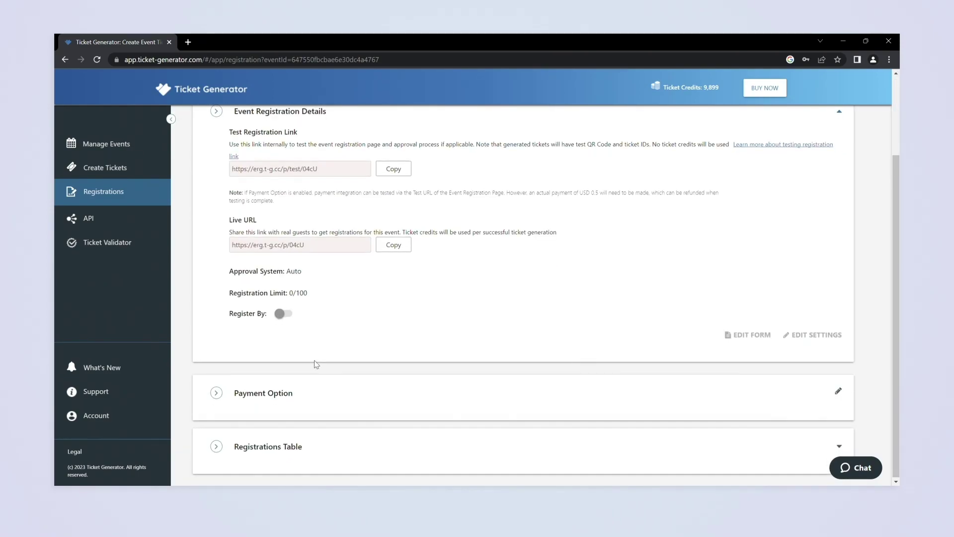
# Expand Payment Option and switch on Setup Payment with Stripe.
pyautogui.click(839, 391)
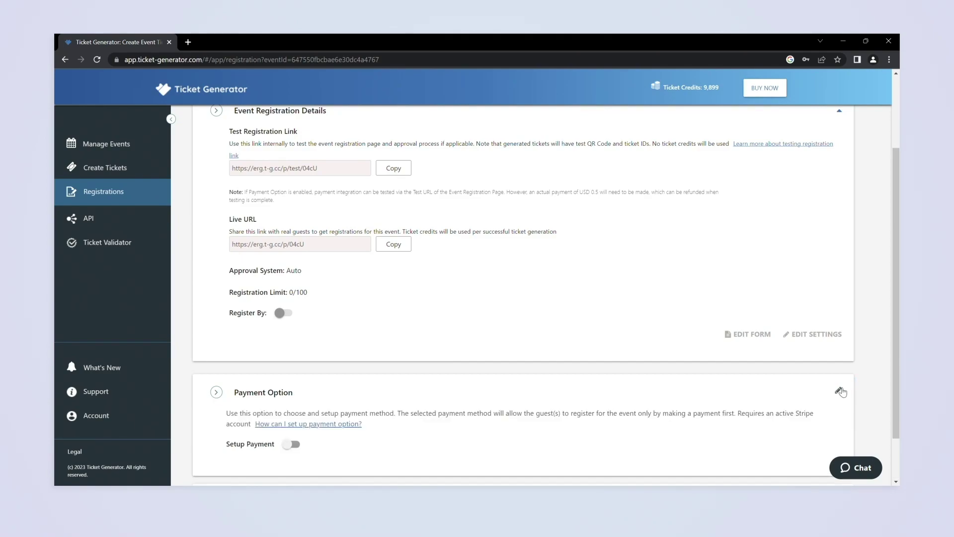
pyautogui.scroll(-2, 325, 425)
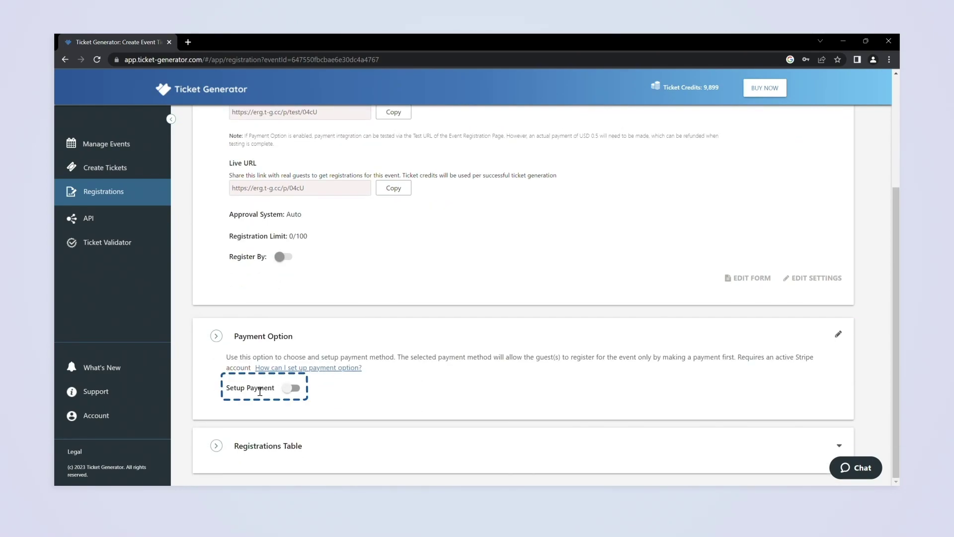
pyautogui.click(296, 388)
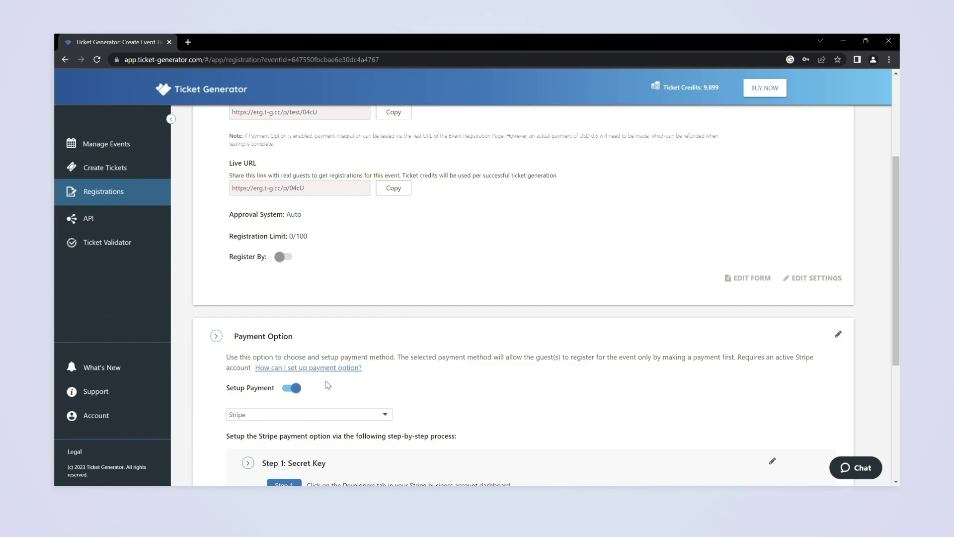
pyautogui.scroll(-3, 327, 385)
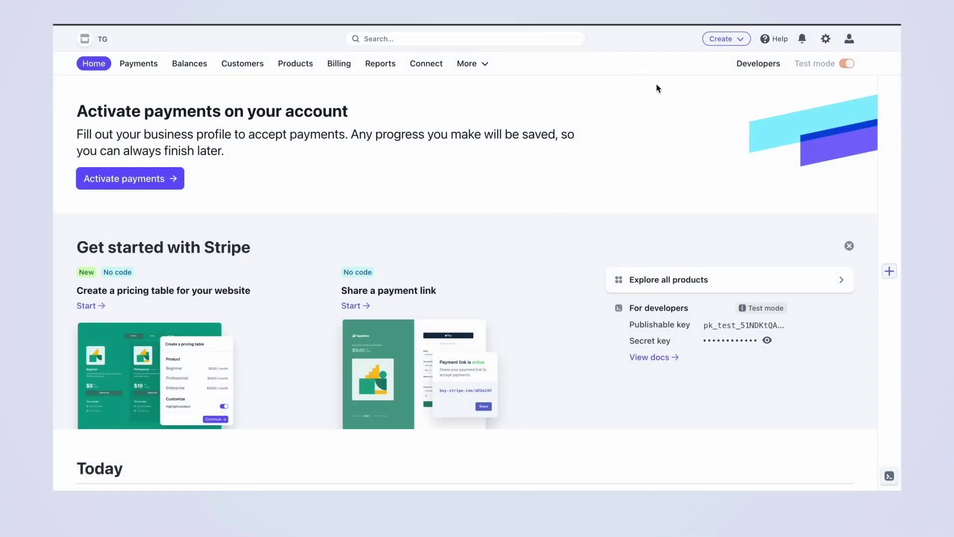
# Reveal the Stripe test secret key under Developers > API keys and submit it in Step 1.
pyautogui.click(759, 65)
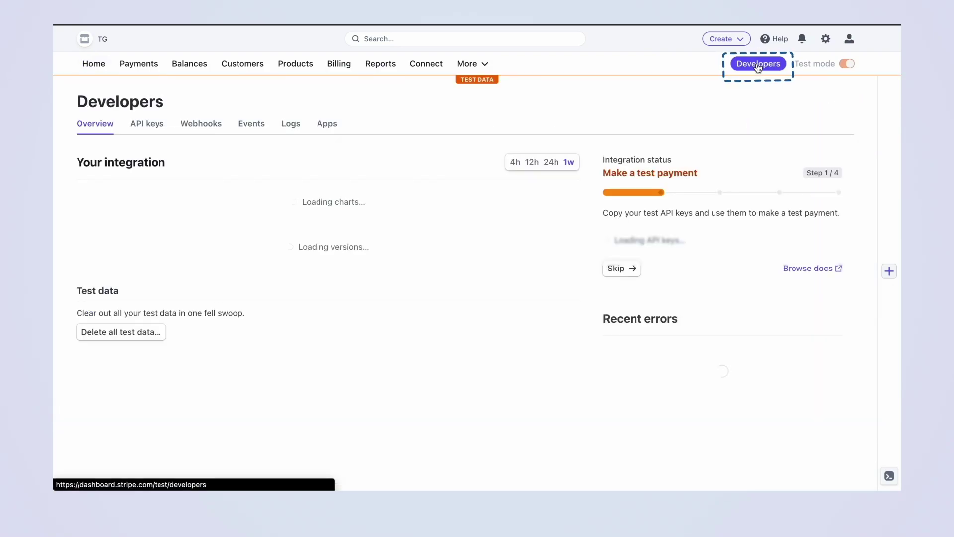
pyautogui.click(148, 127)
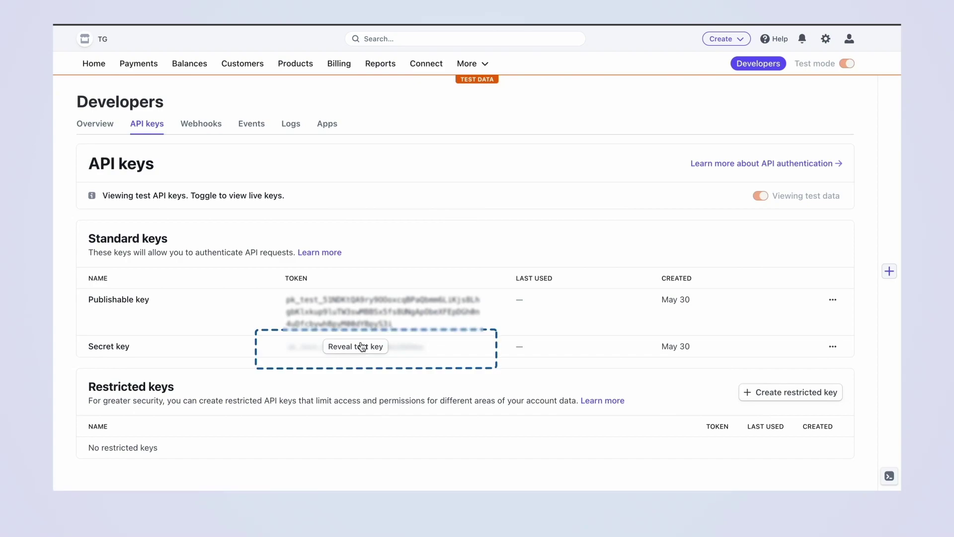
pyautogui.click(348, 353)
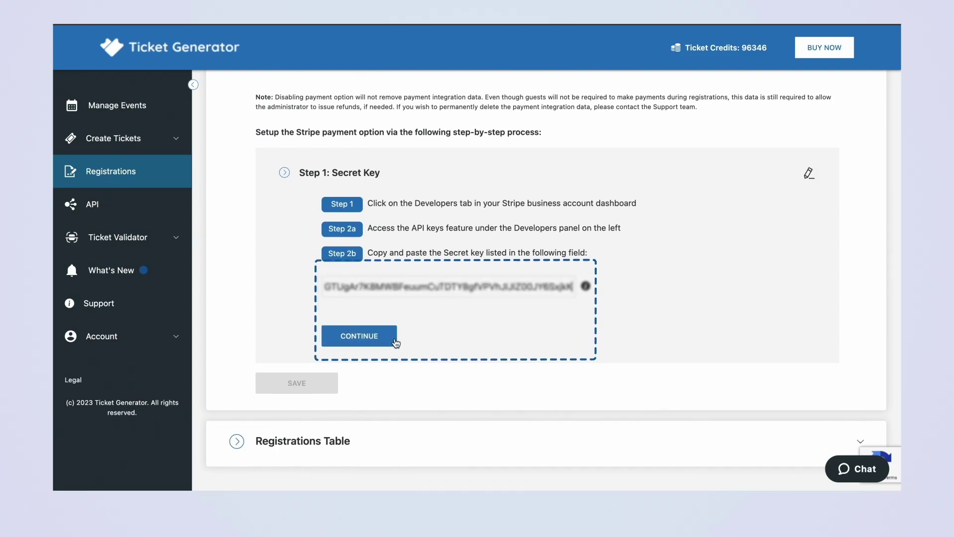
pyautogui.click(396, 339)
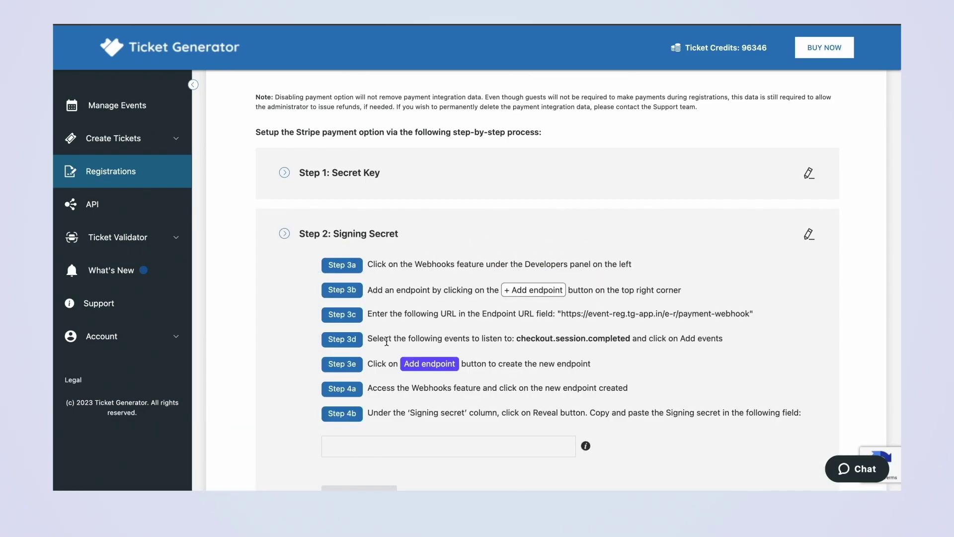
pyautogui.scroll(-2, 388, 336)
pyautogui.scroll(-1, 386, 340)
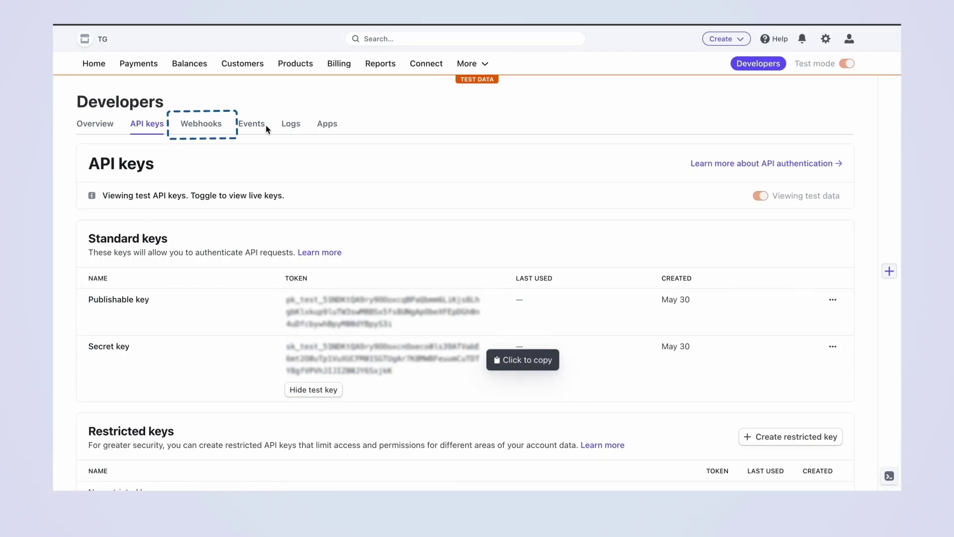
pyautogui.click(201, 124)
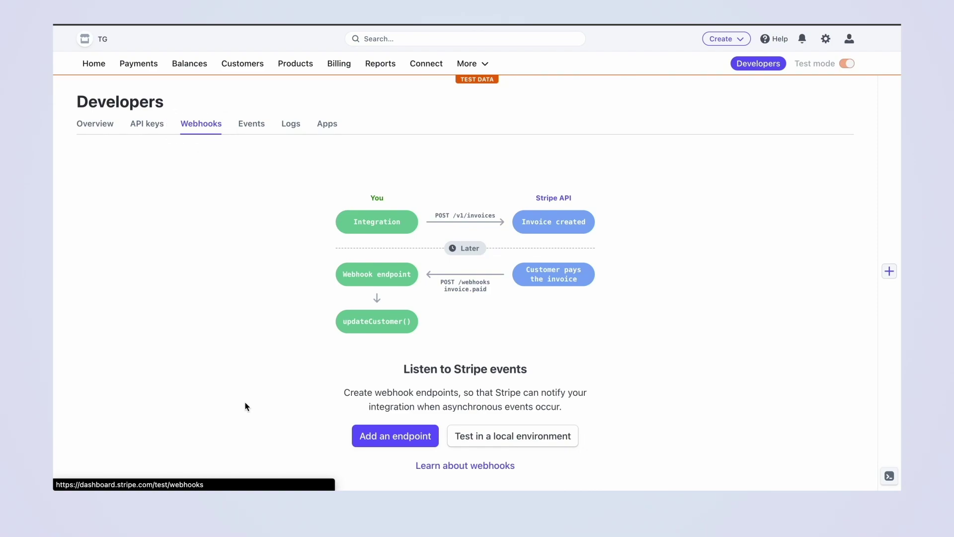
pyautogui.click(385, 437)
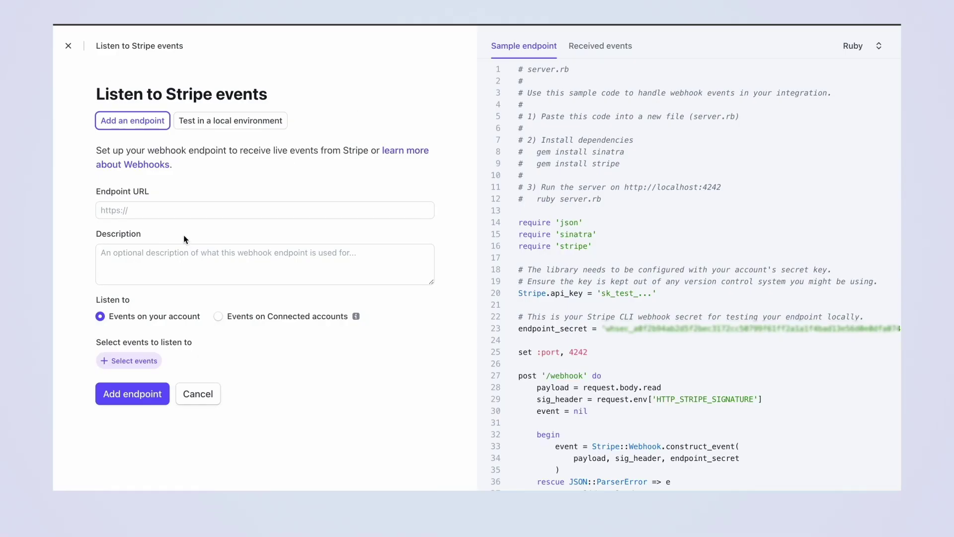
pyautogui.click(178, 211)
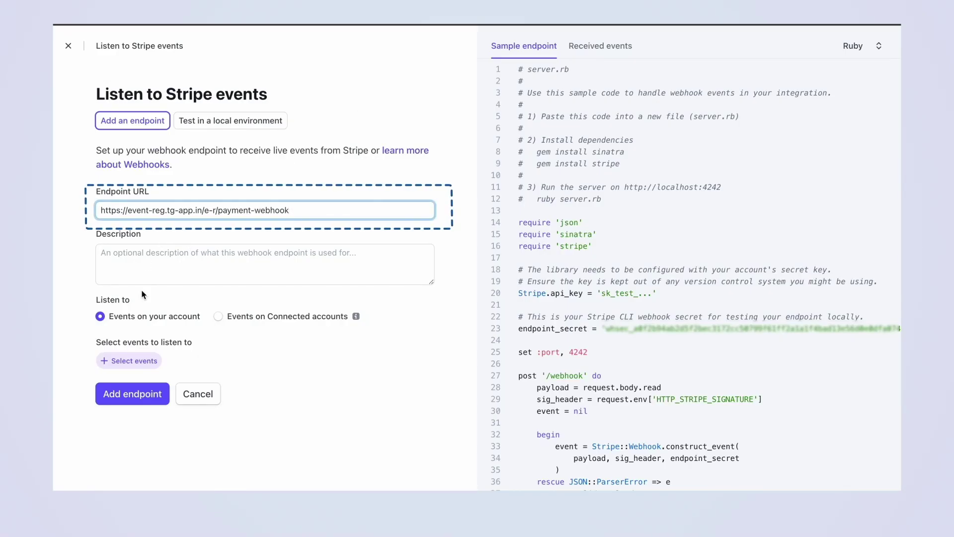
pyautogui.click(132, 361)
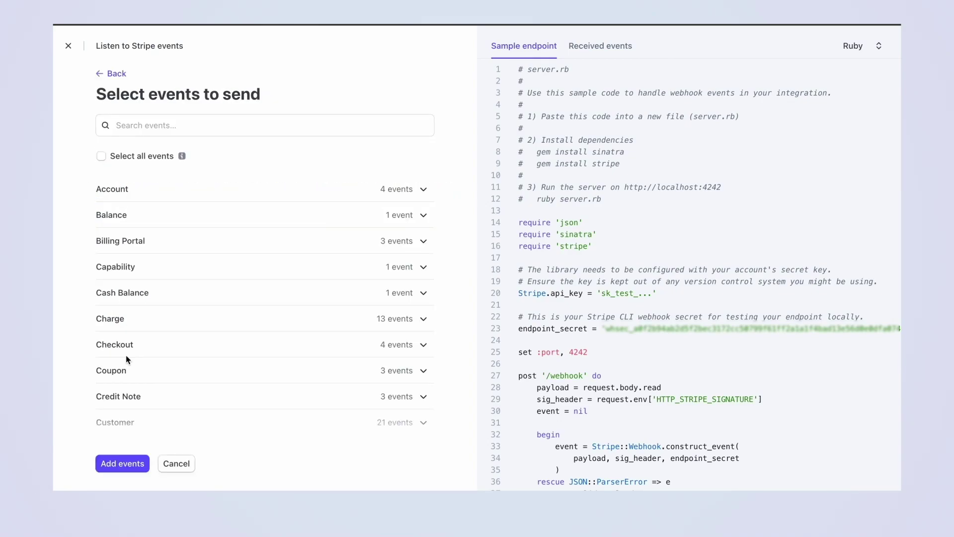
pyautogui.click(115, 344)
pyautogui.scroll(-3, 126, 355)
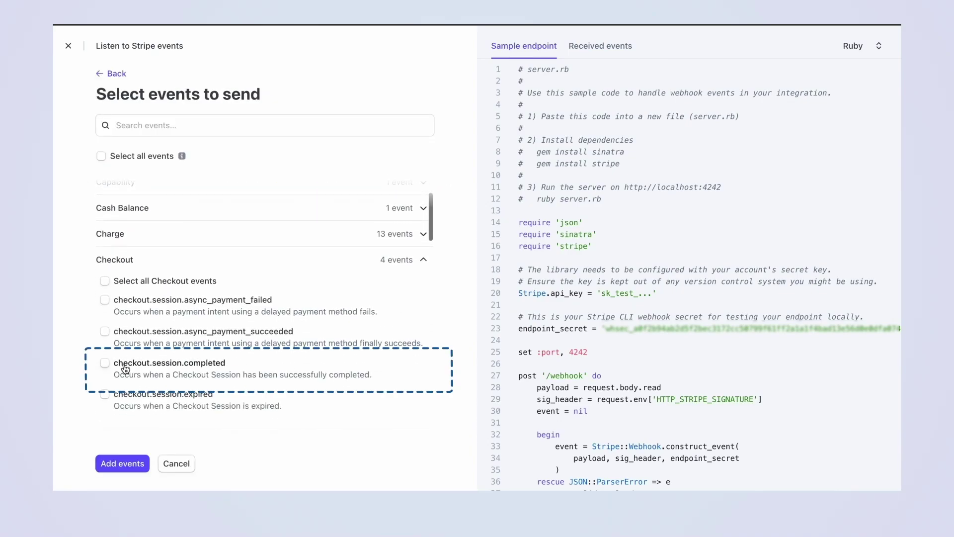
pyautogui.click(106, 363)
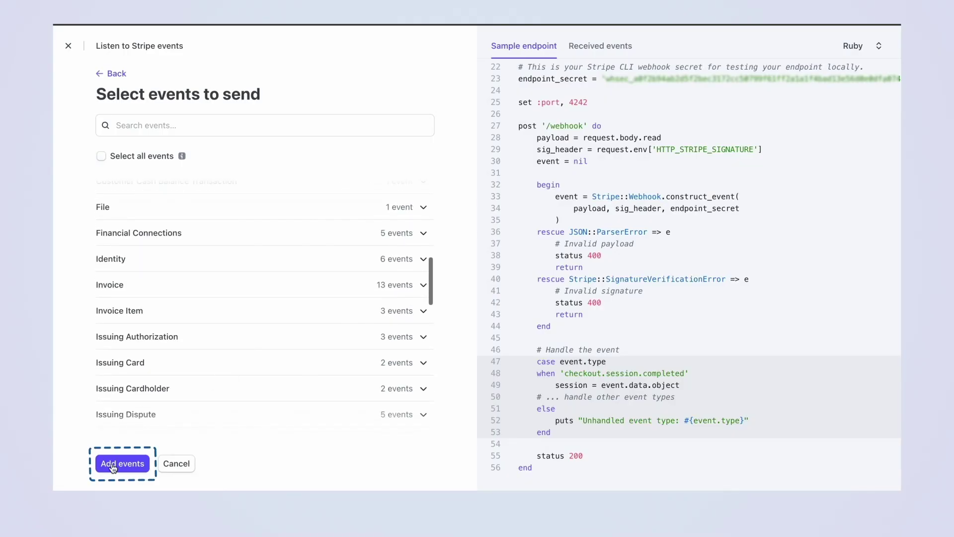
pyautogui.click(122, 462)
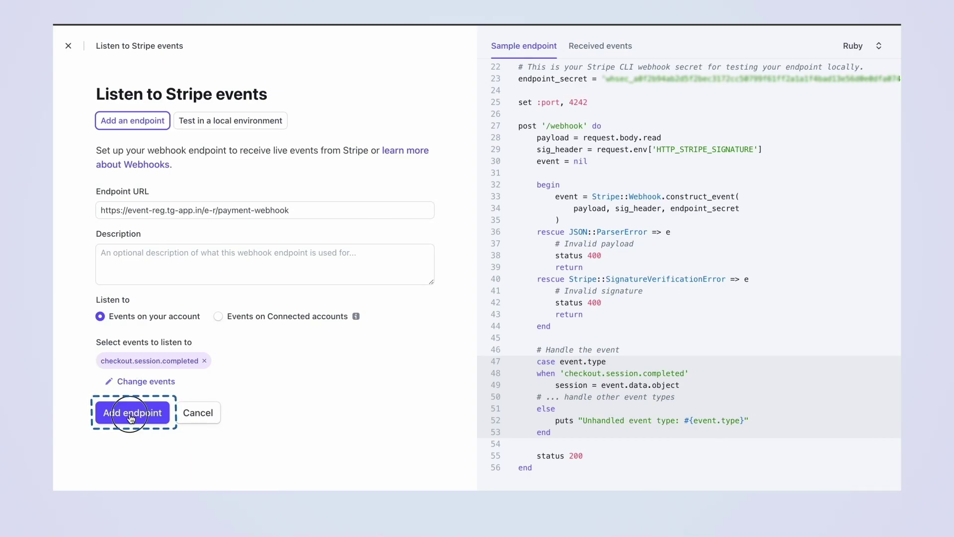
pyautogui.click(130, 414)
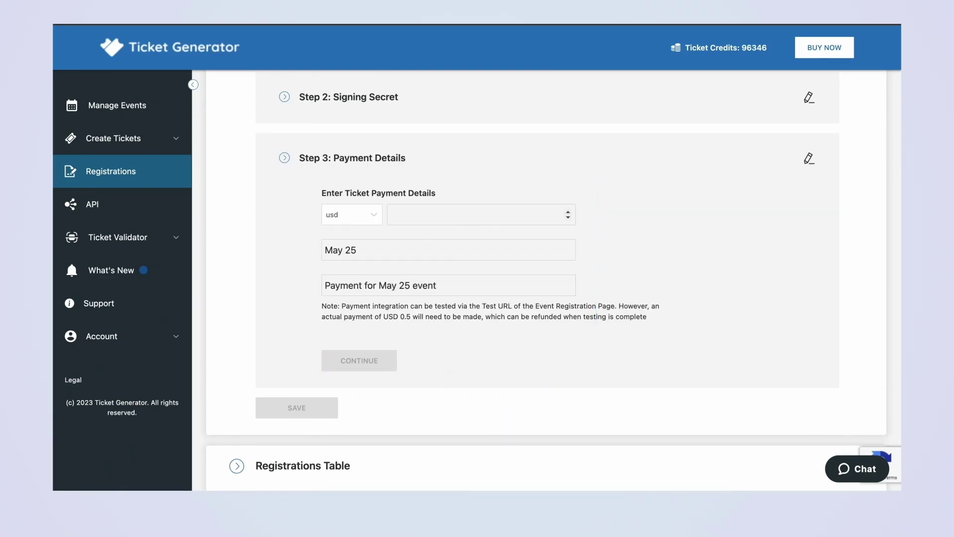
pyautogui.write('0.6')
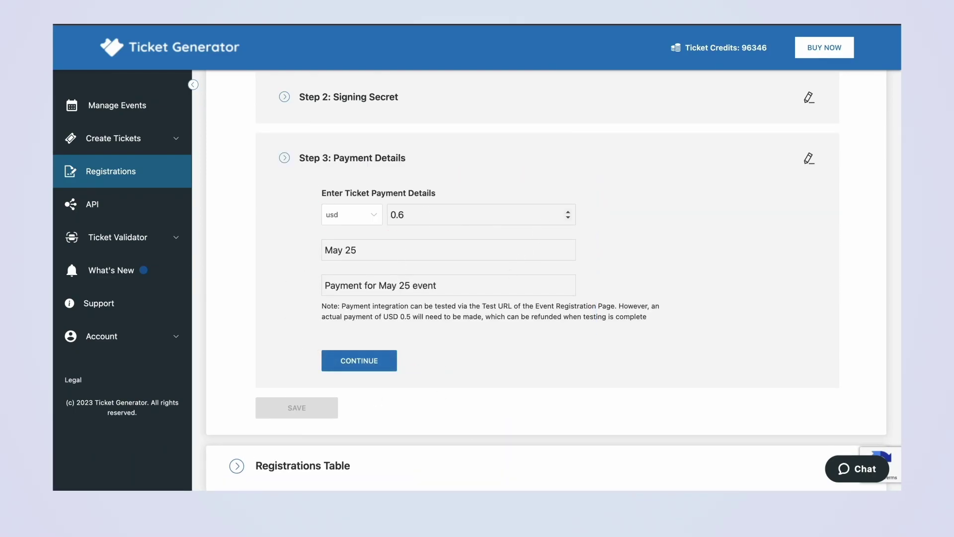
# Confirm the 0.6 USD price, save the Stripe payment setup, and update the registration settings.
pyautogui.click(381, 369)
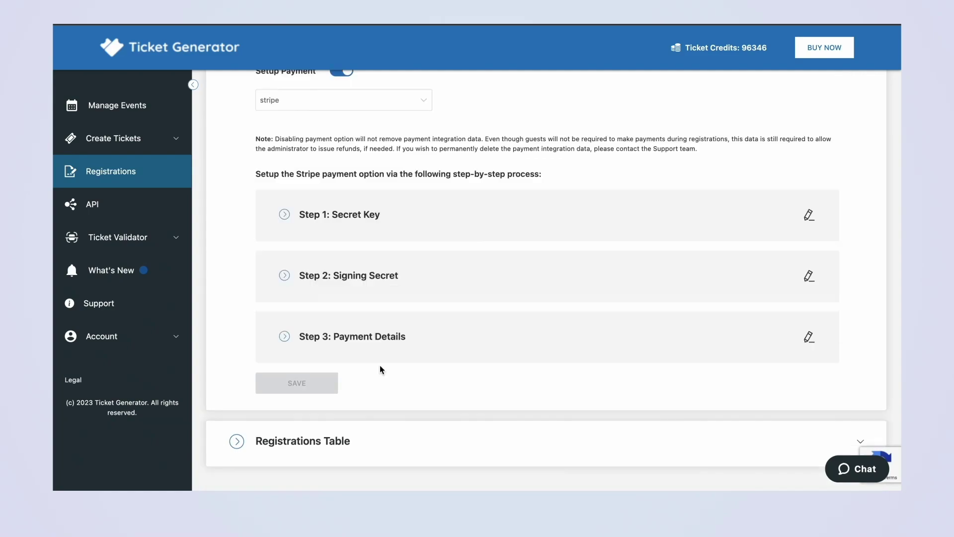
pyautogui.click(296, 383)
pyautogui.scroll(8, 395, 358)
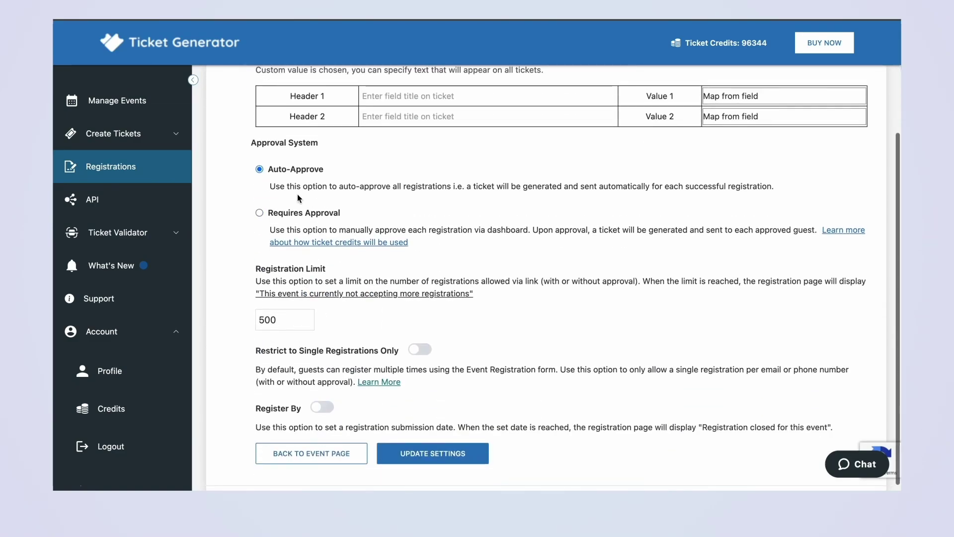
pyautogui.click(432, 453)
pyautogui.click(436, 239)
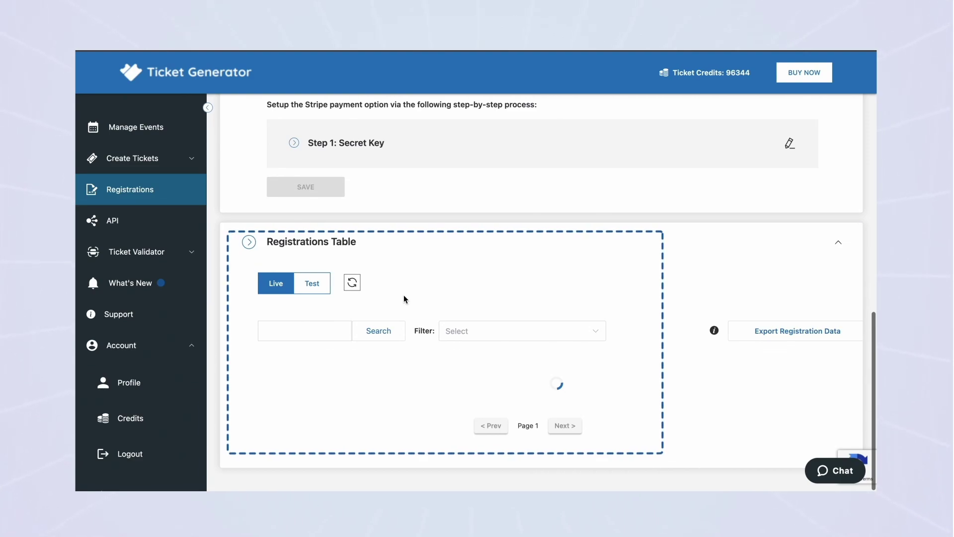
# Refresh the Registrations Table and approve the NEW registration in the first row.
pyautogui.click(356, 284)
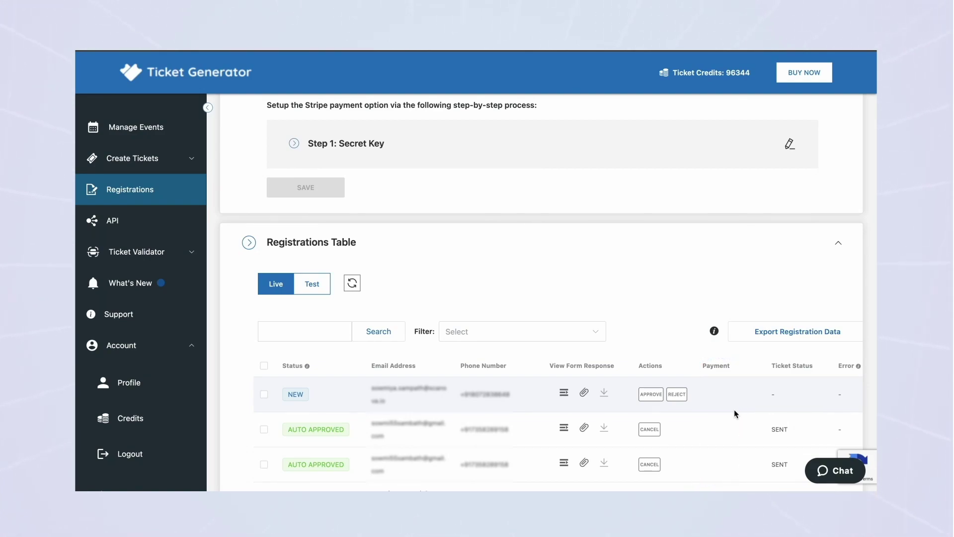
pyautogui.click(649, 393)
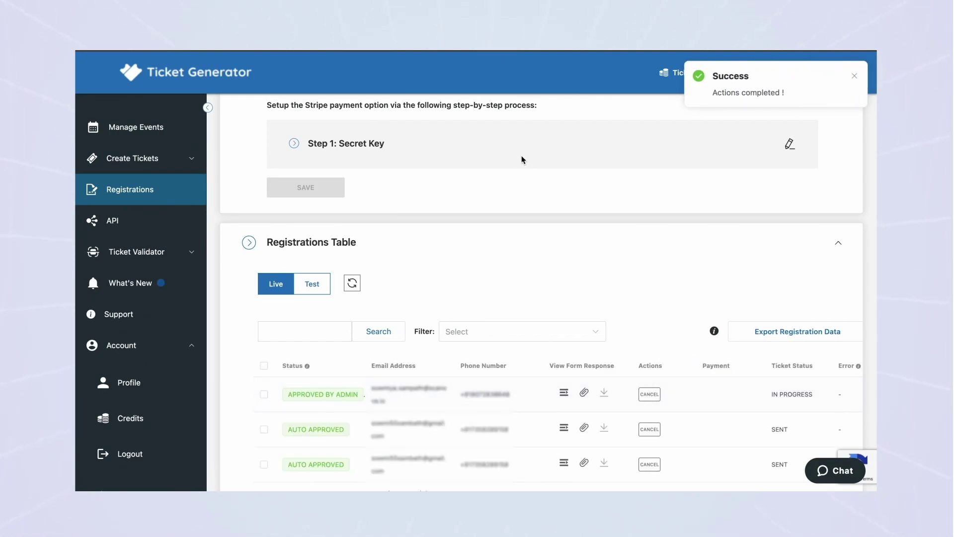